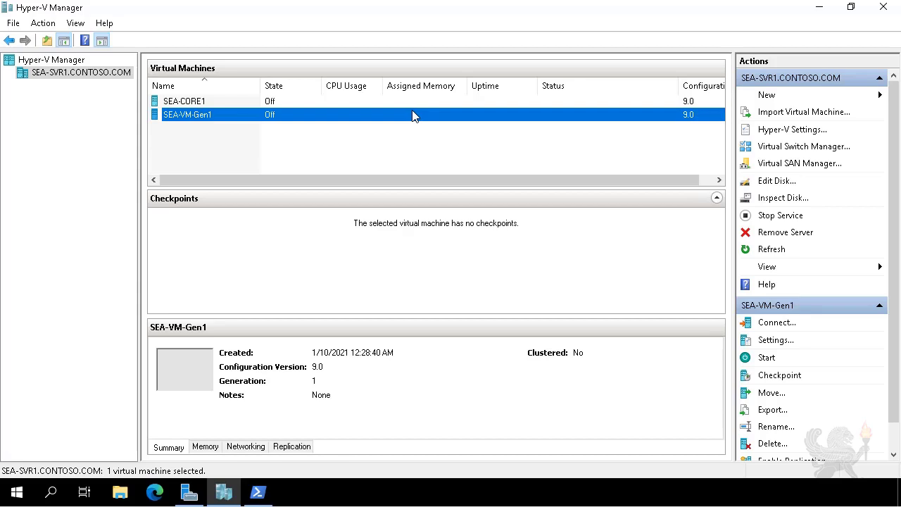
# Step: Create a private virtual switch named "Contoso Private Switch" on SEA-SVR1
pyautogui.click(797, 147)
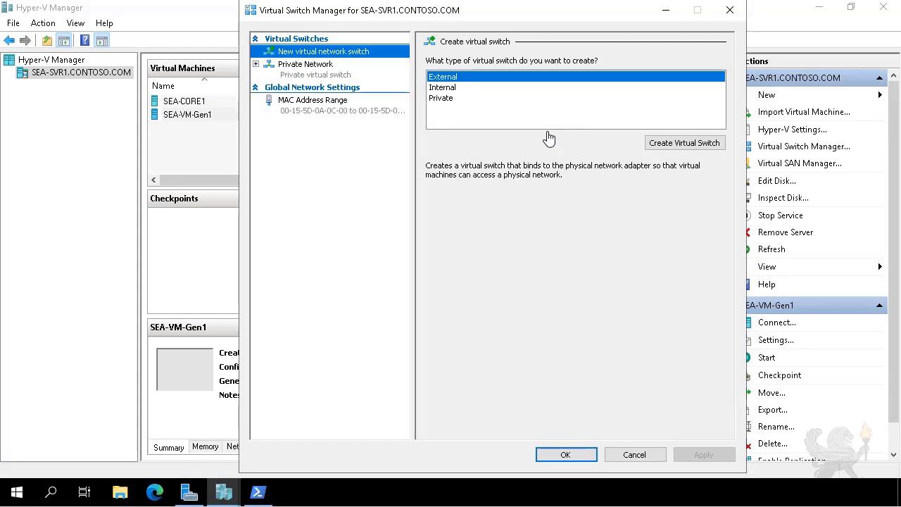
pyautogui.click(452, 103)
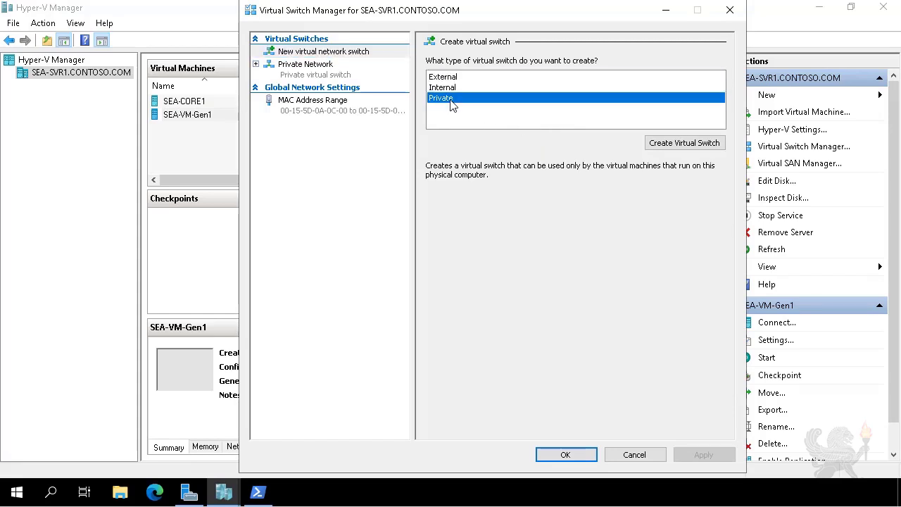
pyautogui.click(669, 145)
pyautogui.moveTo(503, 77); pyautogui.dragTo(413, 78)
pyautogui.write('C')
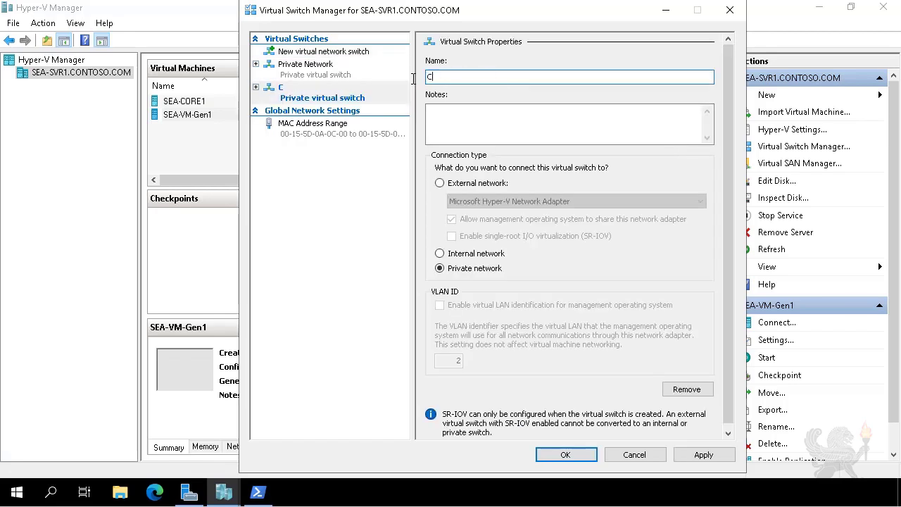
pyautogui.write('ontoso Private Switch')
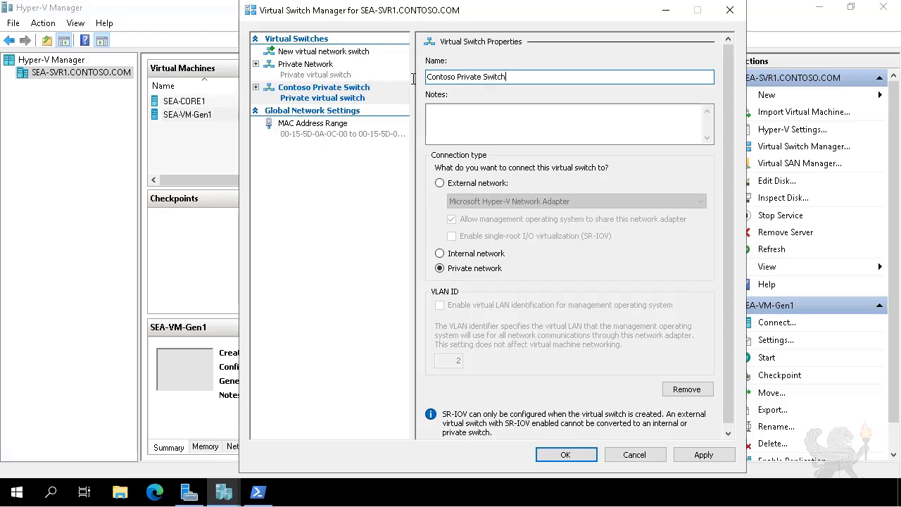
pyautogui.click(564, 455)
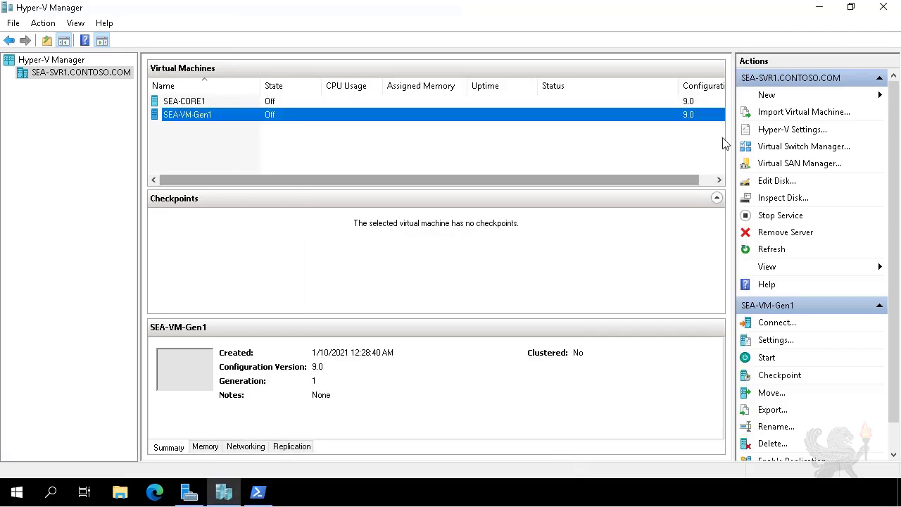
# Step: Start a new virtual hard disk using the VHD format and the Differencing disk type
pyautogui.click(773, 100)
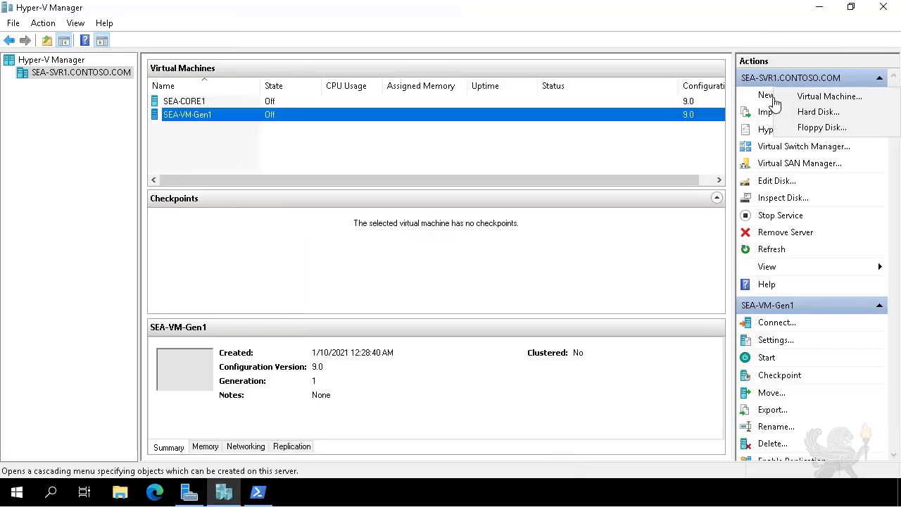
pyautogui.click(819, 116)
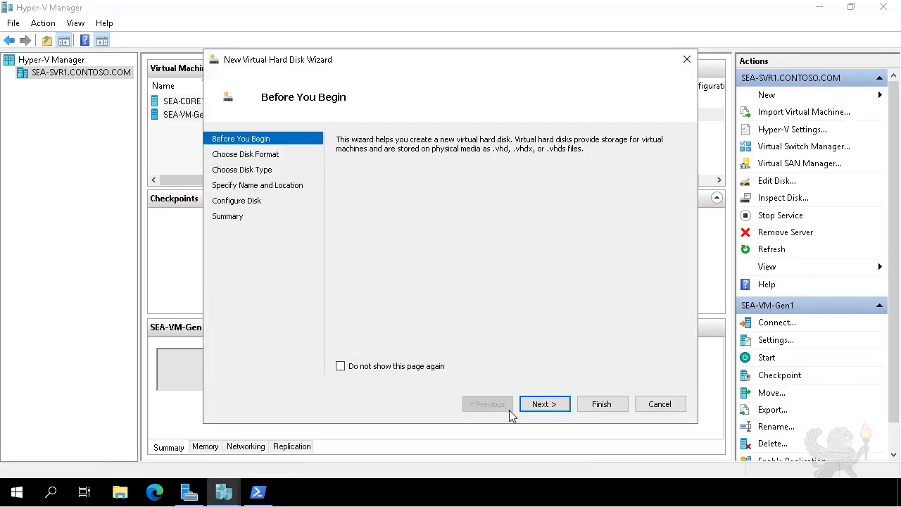
pyautogui.click(549, 404)
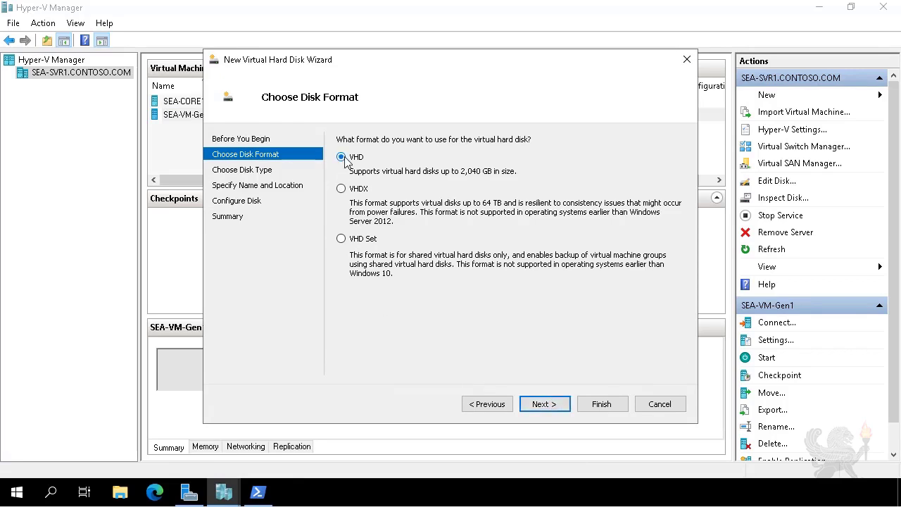
pyautogui.click(541, 405)
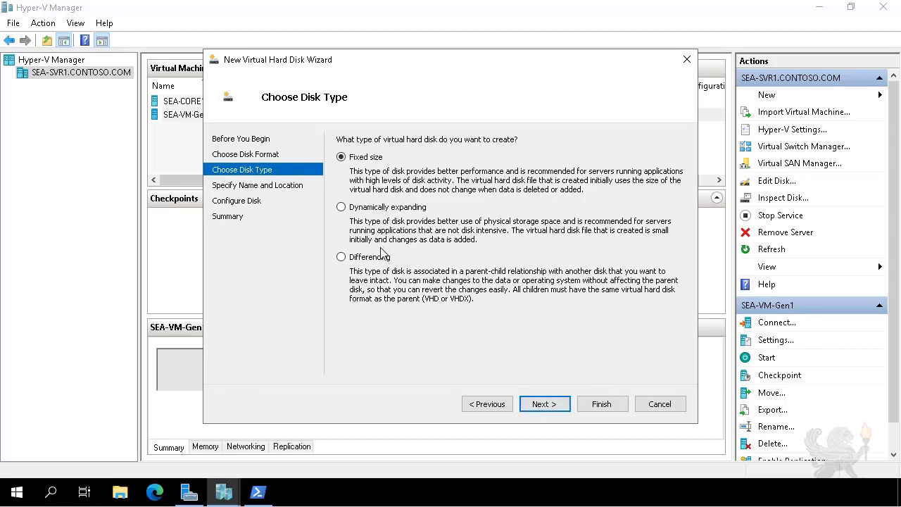
pyautogui.click(342, 258)
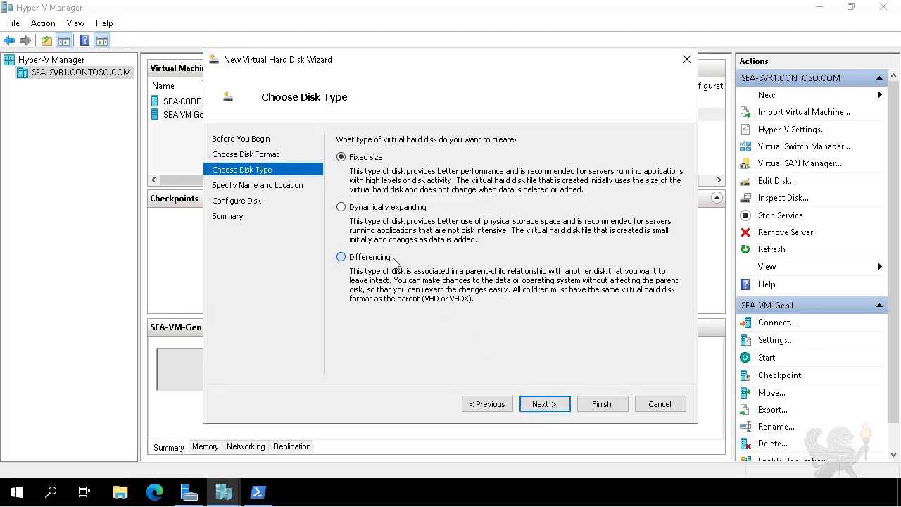
pyautogui.click(554, 412)
# Step: Name the new virtual hard disk SEA-VM1 and store it in the C:\base folder
pyautogui.write('S')
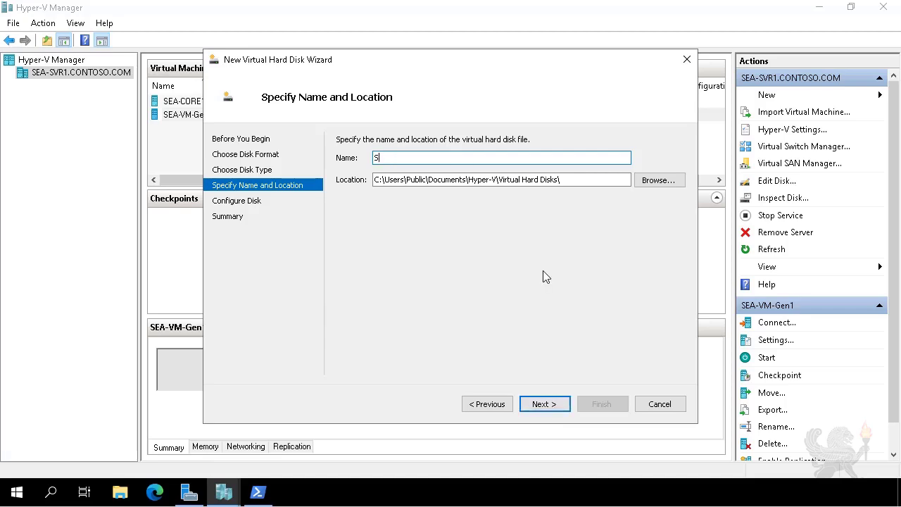
pyautogui.write('EA-VM1')
pyautogui.click(652, 181)
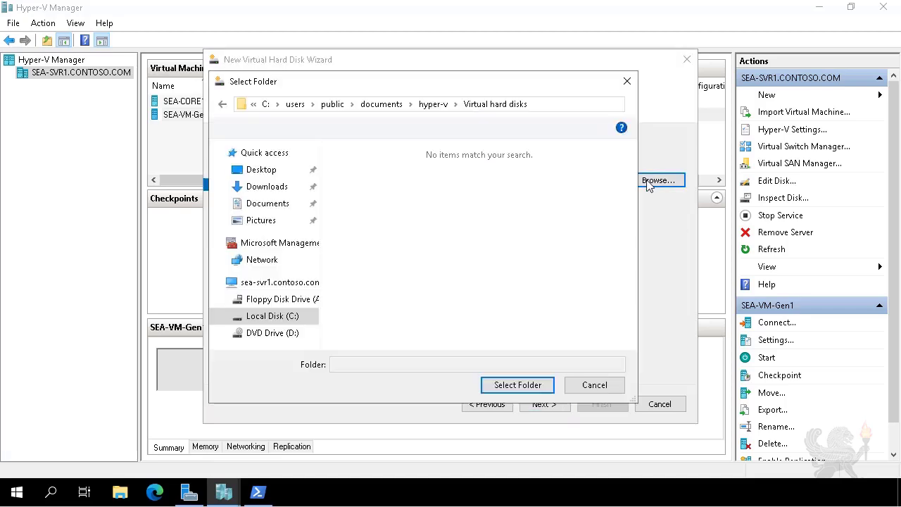
pyautogui.click(276, 318)
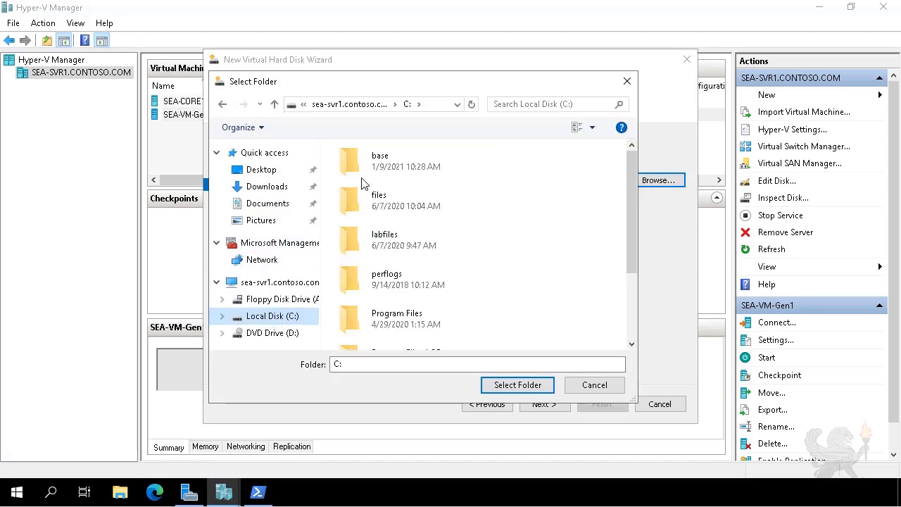
pyautogui.click(384, 161)
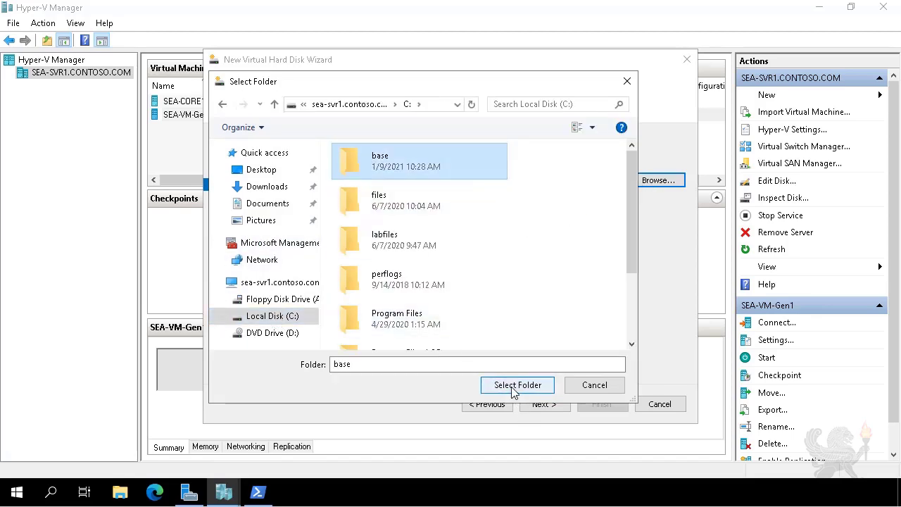
pyautogui.click(512, 387)
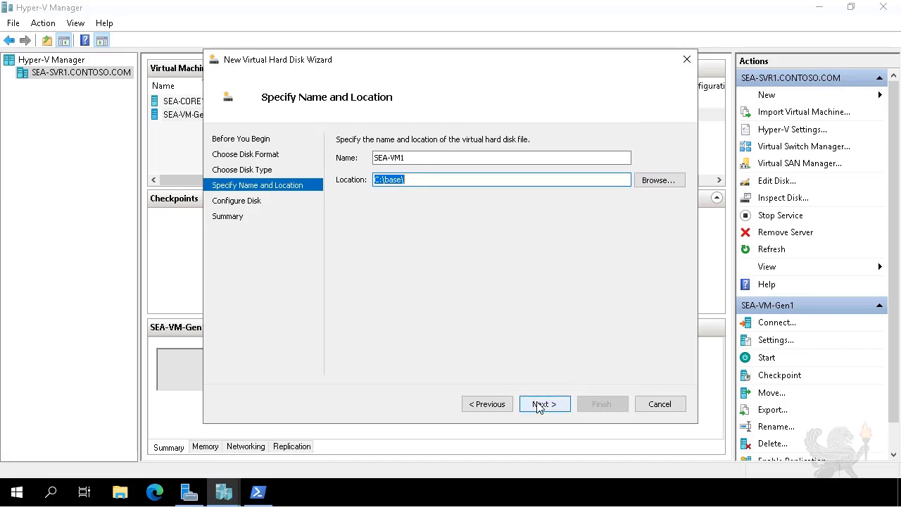
pyautogui.click(539, 406)
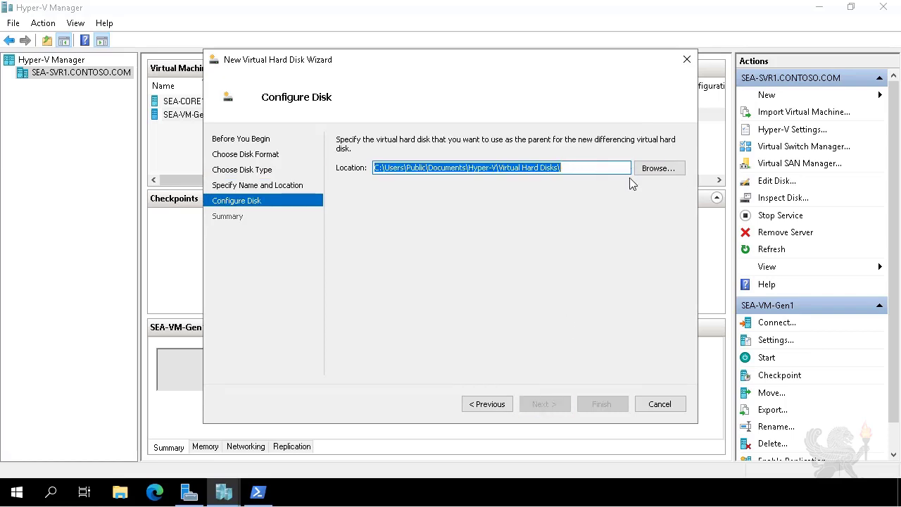
# Step: Use C:\base\BaseImage.vhd as the parent disk and finish creating the differencing disk
pyautogui.click(651, 169)
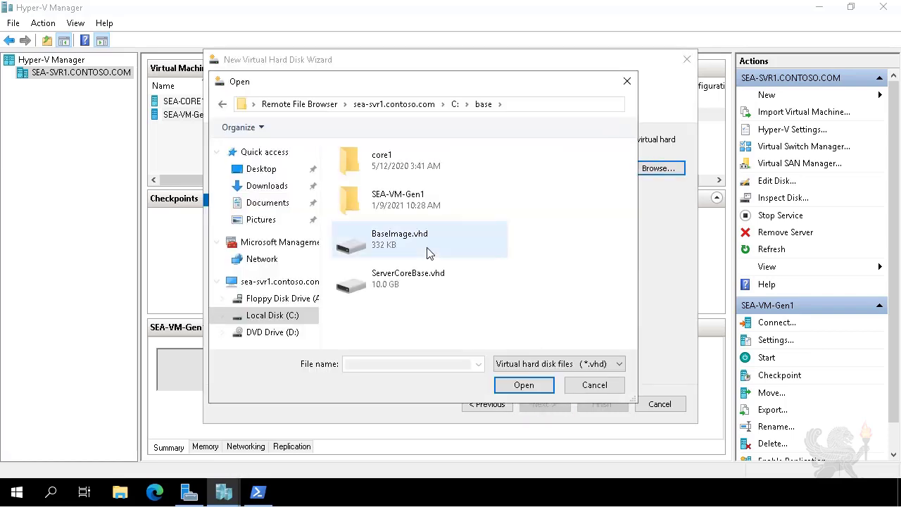
pyautogui.doubleClick(429, 252)
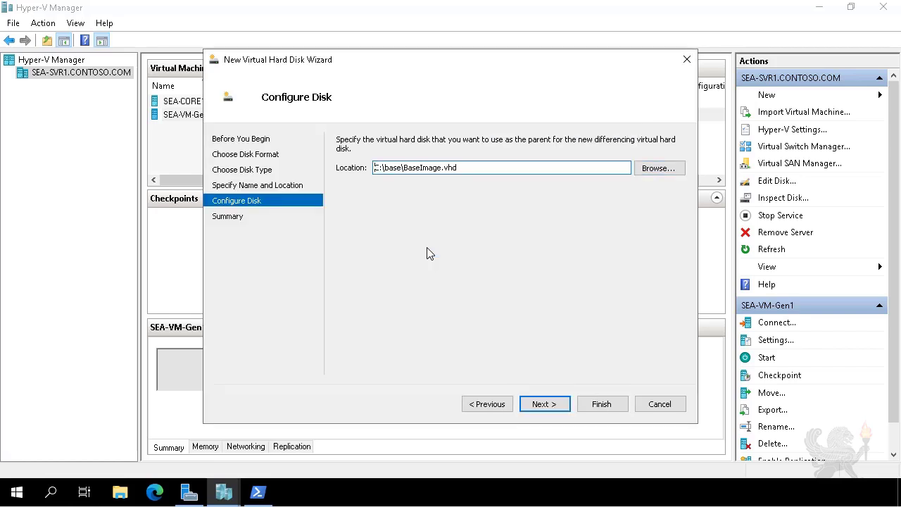
pyautogui.click(540, 406)
pyautogui.click(595, 406)
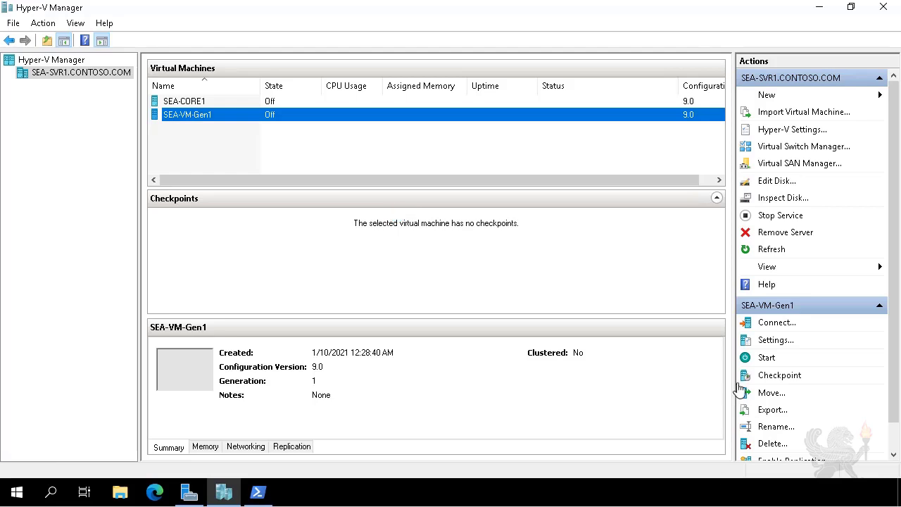
# Step: Start a new virtual machine named SEA-VM1, stored in the C:\base folder instead of the default location
pyautogui.click(768, 101)
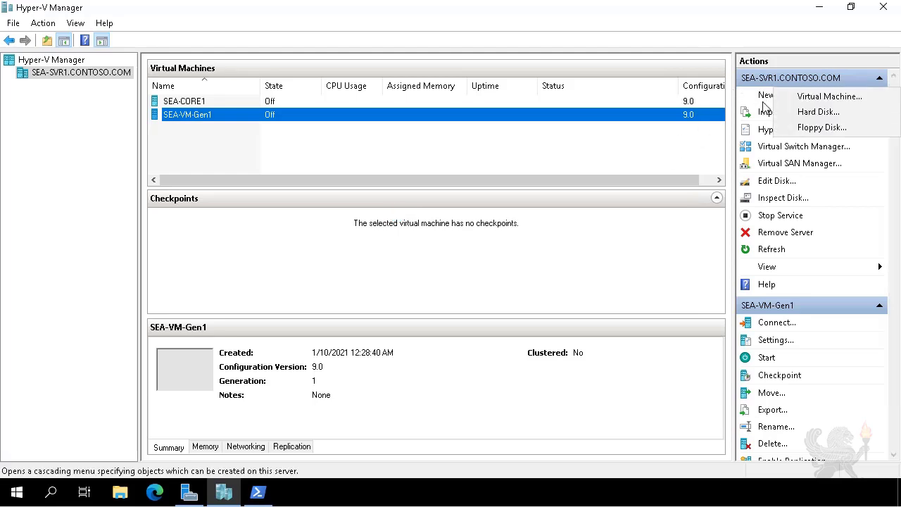
pyautogui.click(801, 102)
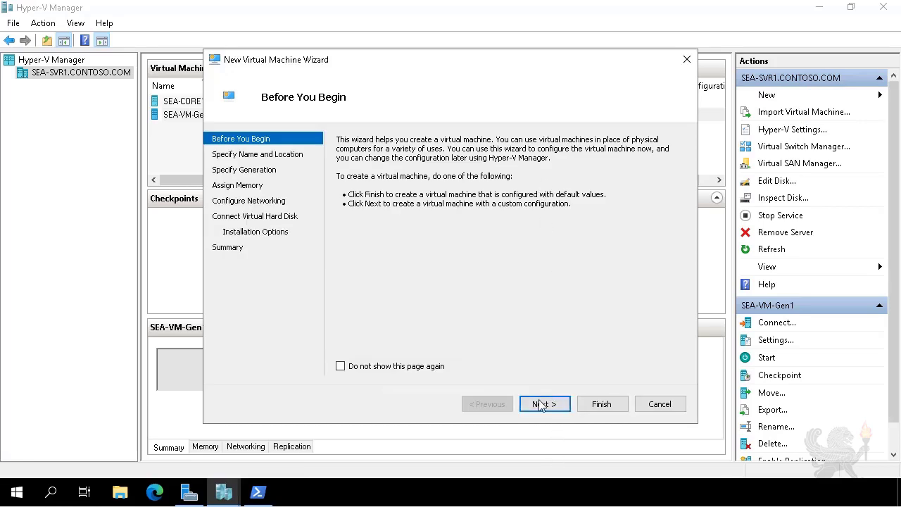
pyautogui.click(543, 405)
pyautogui.write('SEA-VM1')
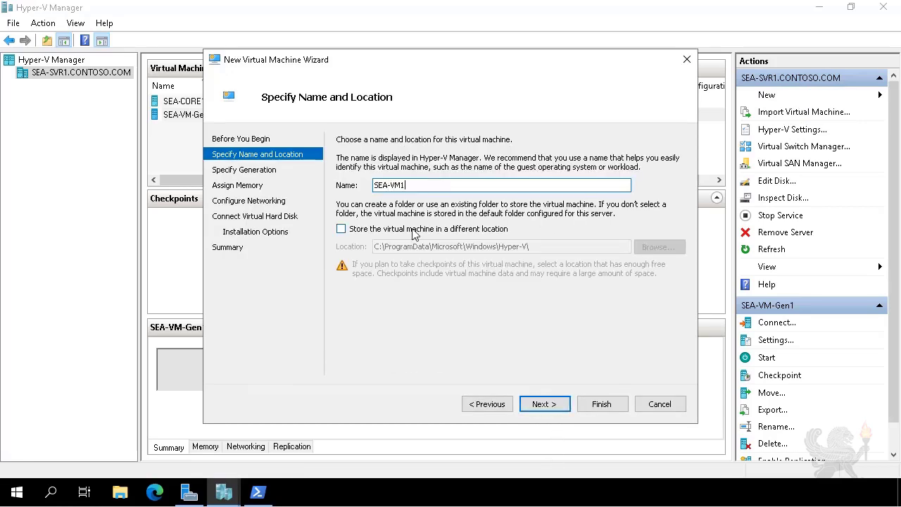
pyautogui.click(413, 234)
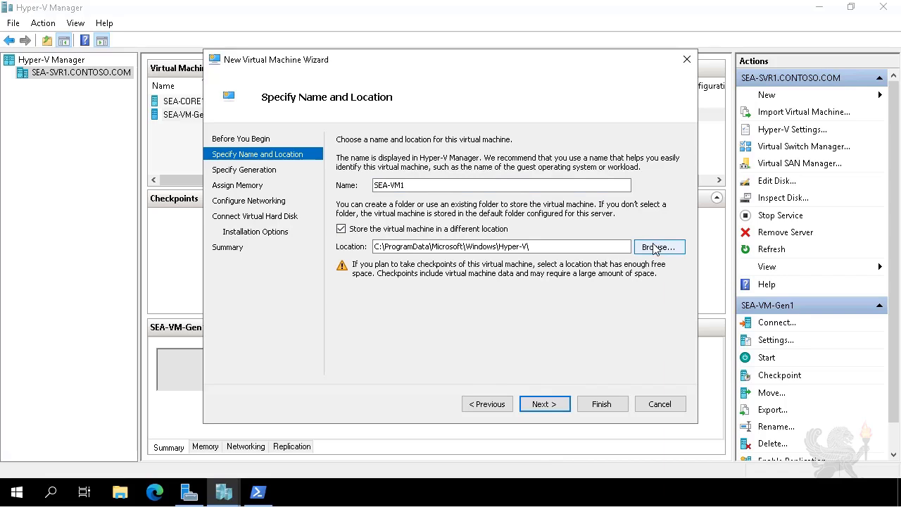
pyautogui.click(655, 247)
pyautogui.doubleClick(398, 166)
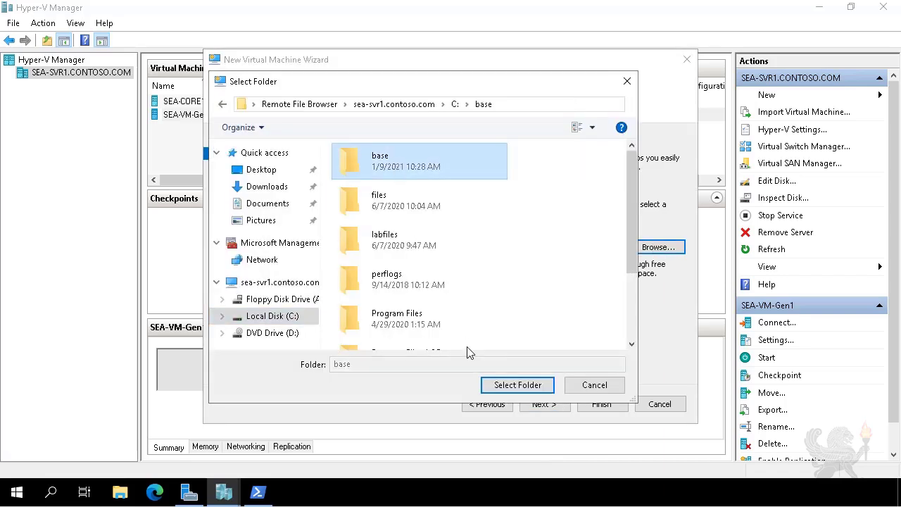
pyautogui.click(518, 385)
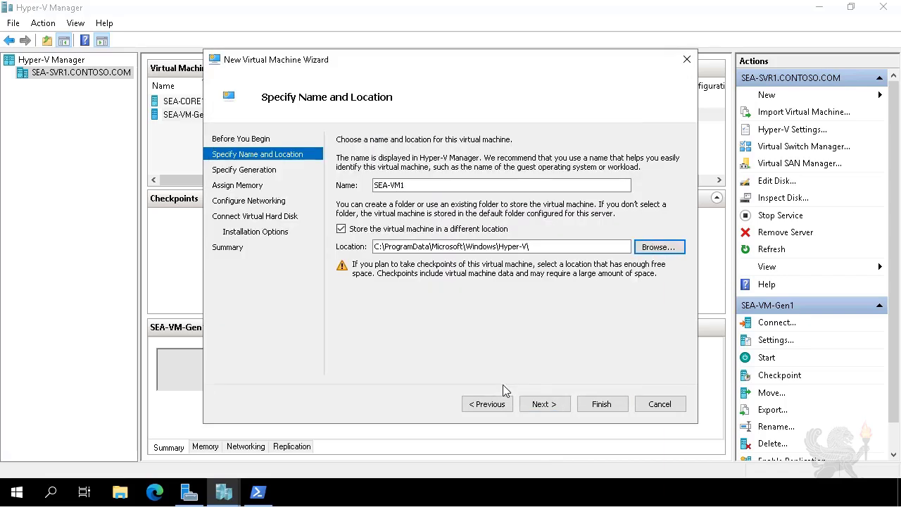
pyautogui.click(543, 405)
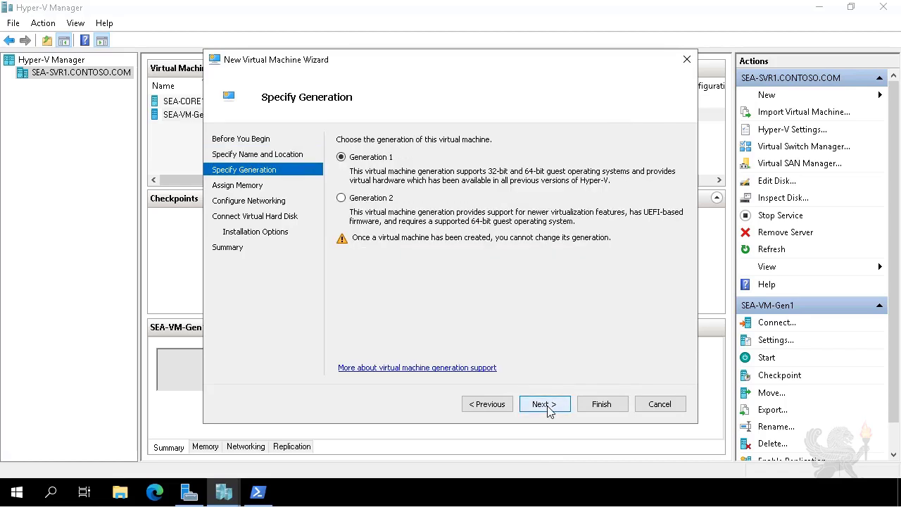
# Step: Make the virtual machine Generation 1 with 4096 MB startup memory, connected to Contoso Private Switch
pyautogui.click(548, 411)
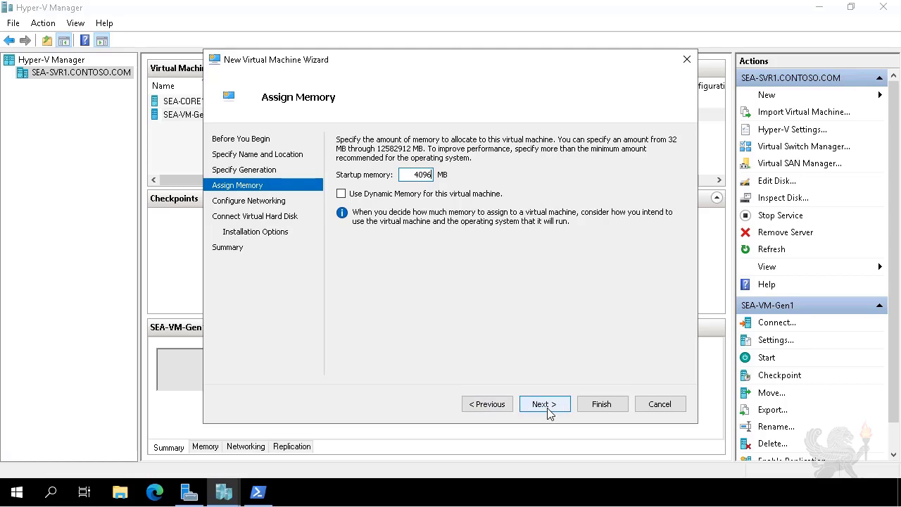
pyautogui.click(547, 411)
pyautogui.click(469, 172)
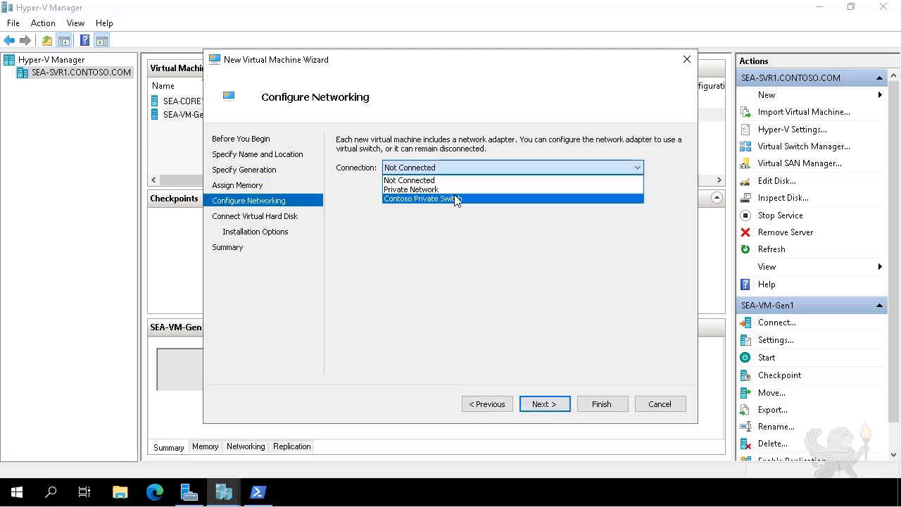
pyautogui.click(457, 200)
pyautogui.click(553, 404)
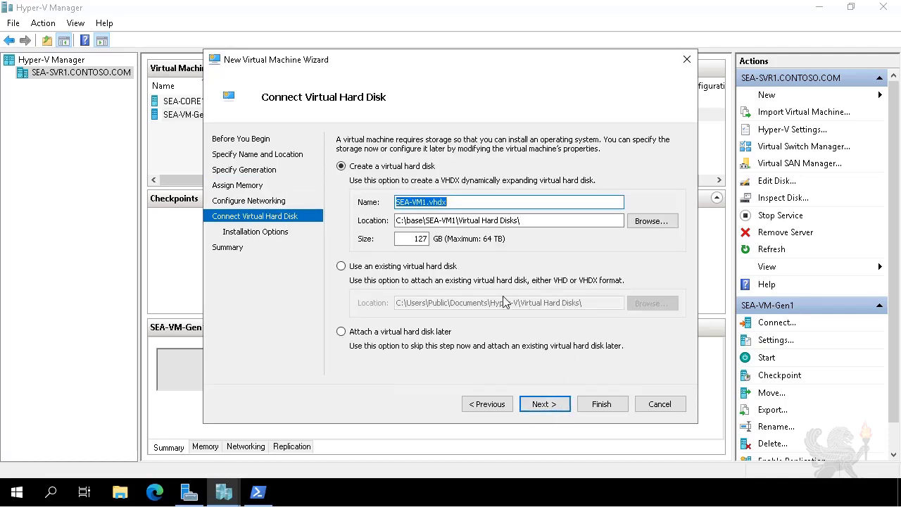
# Step: Attach the existing virtual hard disk C:\base\sea-vm1.vhd and finish creating the virtual machine
pyautogui.click(428, 266)
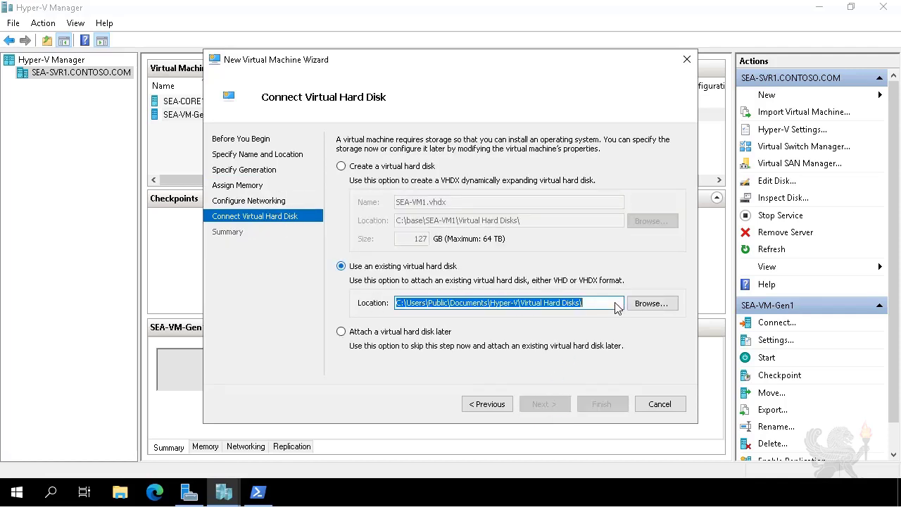
pyautogui.click(662, 304)
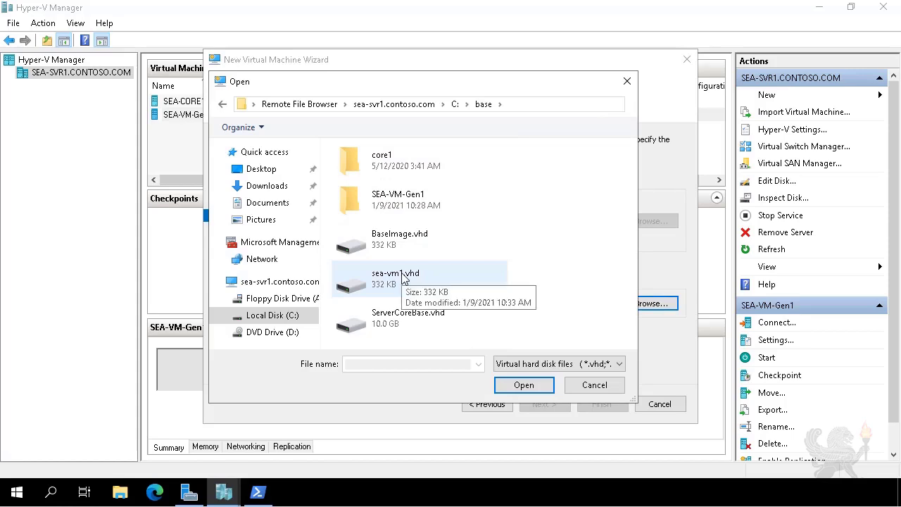
pyautogui.doubleClick(404, 280)
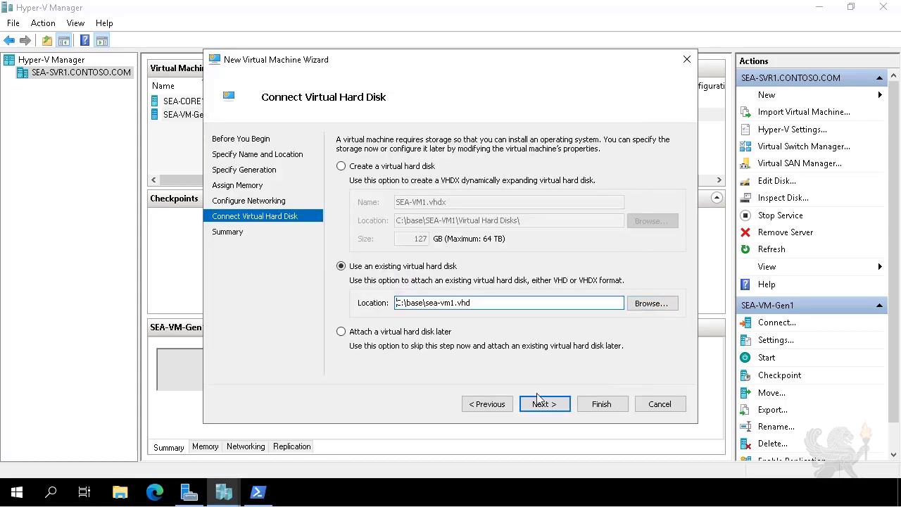
pyautogui.click(533, 405)
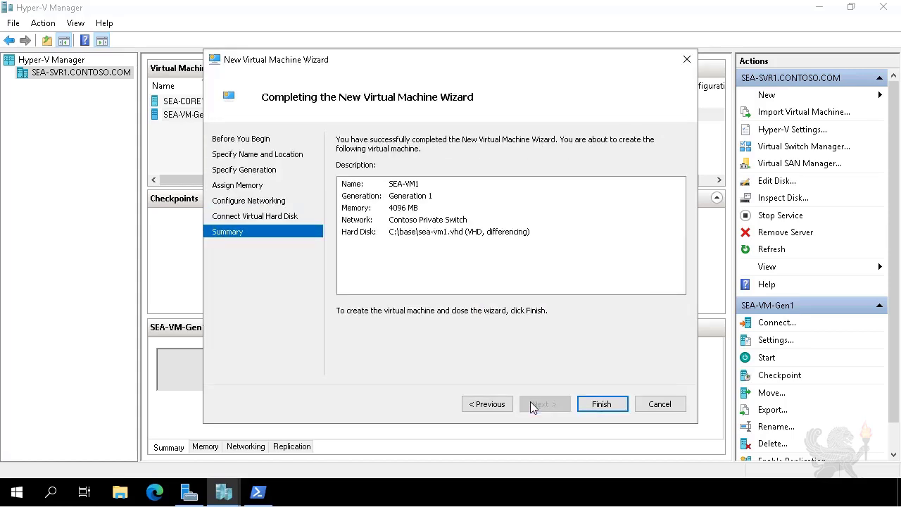
pyautogui.click(598, 406)
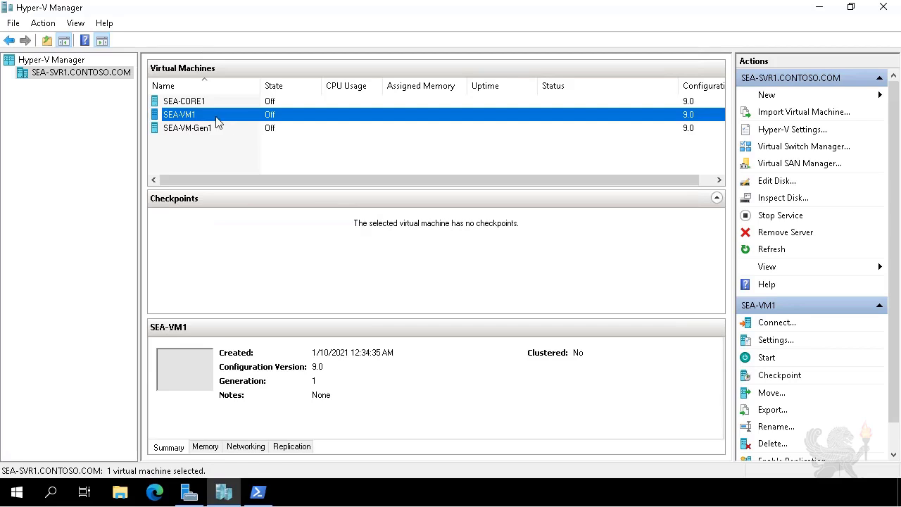
# Step: Enable Dynamic Memory in the memory settings of SEA-VM1, then apply and accept the change
pyautogui.rightClick(218, 122)
pyautogui.click(246, 150)
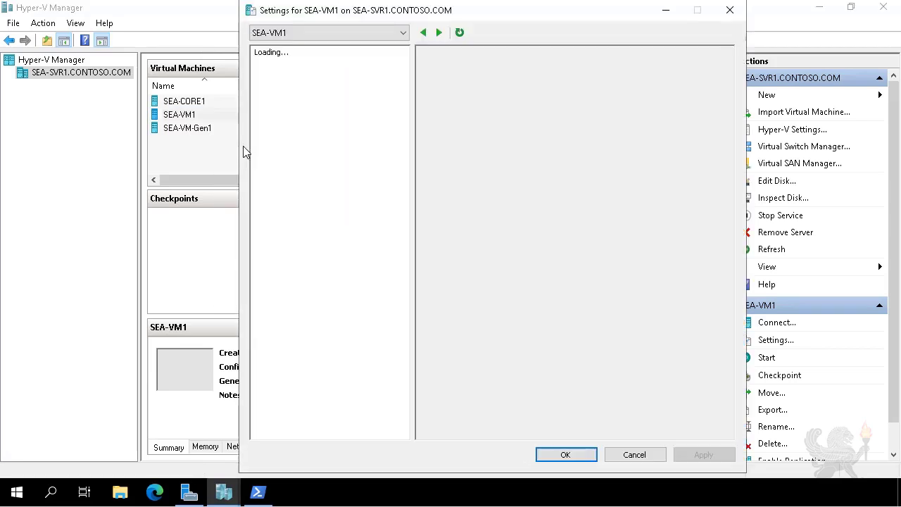
pyautogui.click(287, 135)
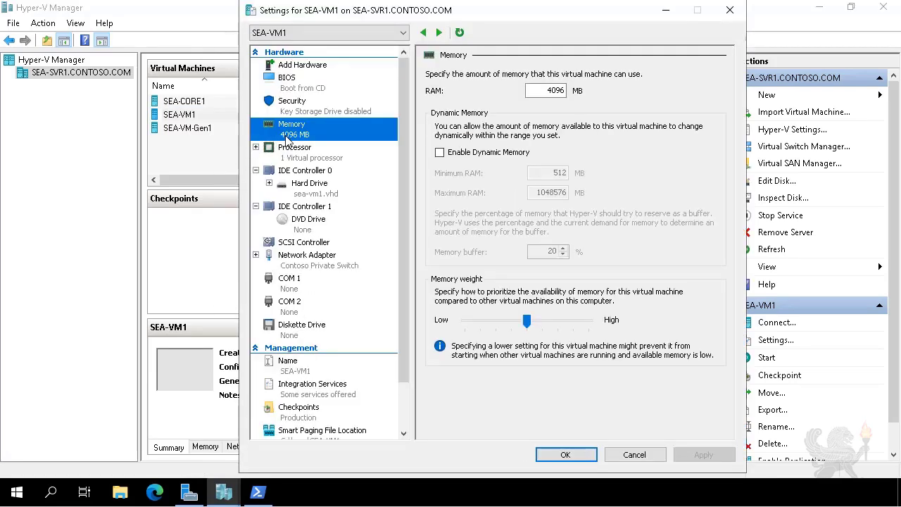
pyautogui.click(459, 155)
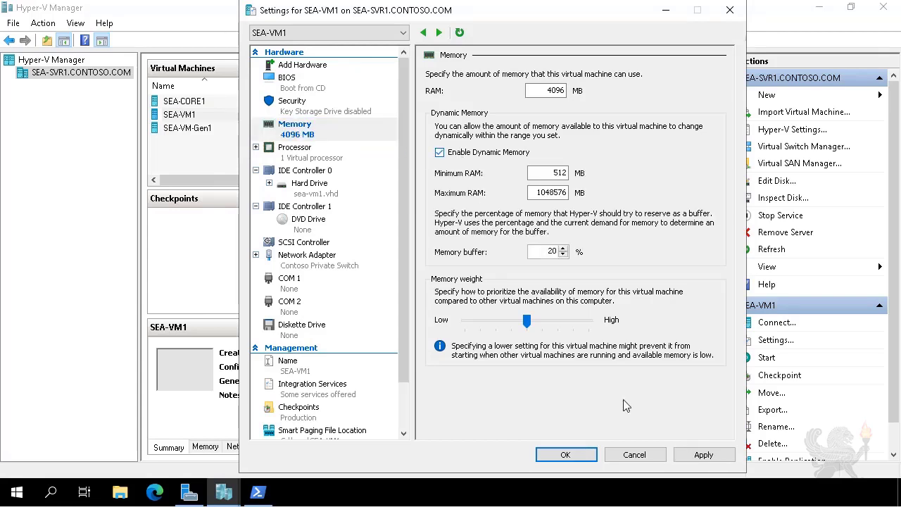
pyautogui.click(699, 455)
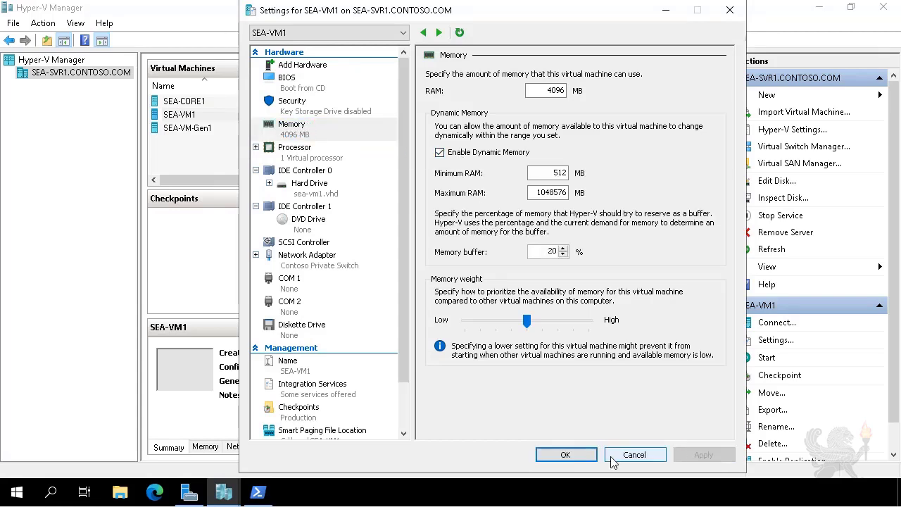
pyautogui.click(569, 456)
# Step: Switch to Windows Admin Center in Edge and open the settings of SEA-VM1 among SEA-SVR1's virtual machines
pyautogui.click(162, 499)
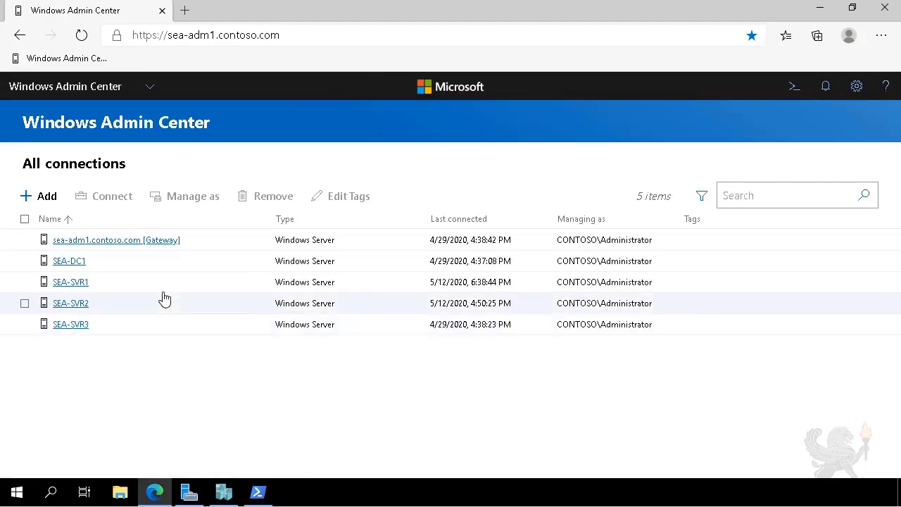
pyautogui.click(80, 283)
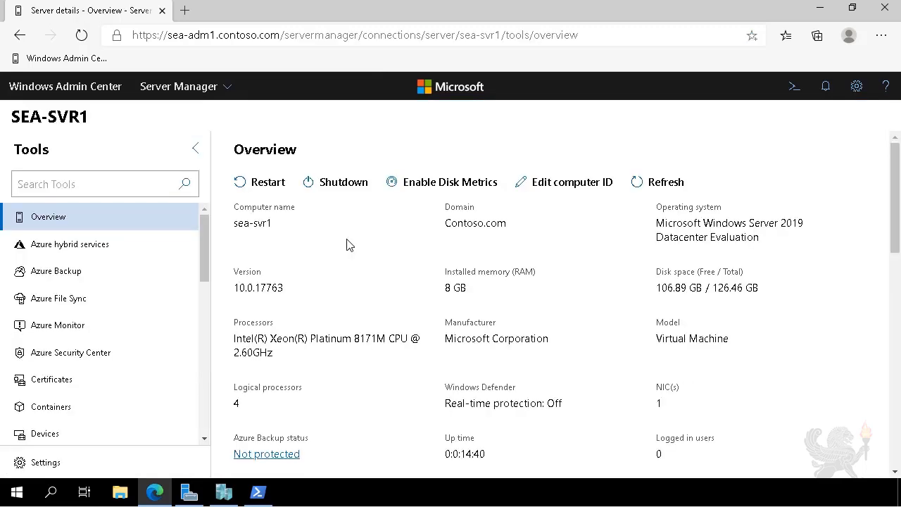
pyautogui.scroll(-8, 208, 392)
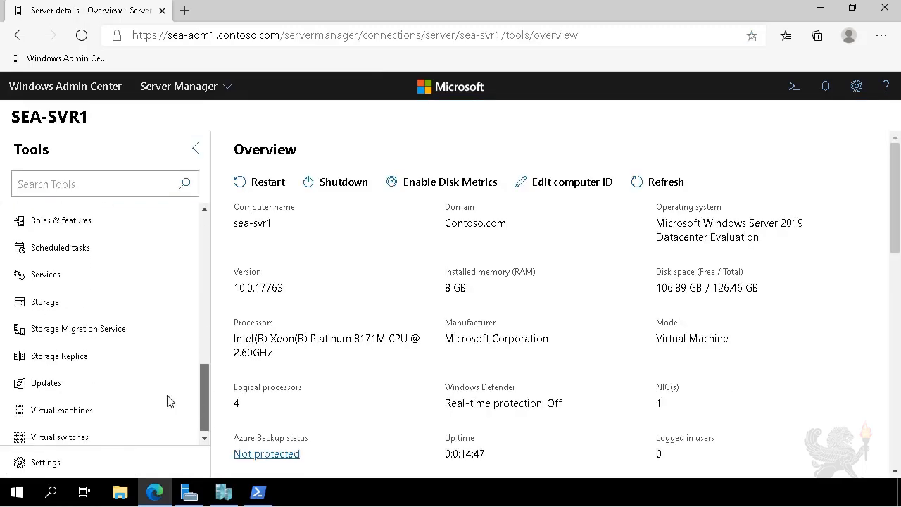
pyautogui.click(58, 414)
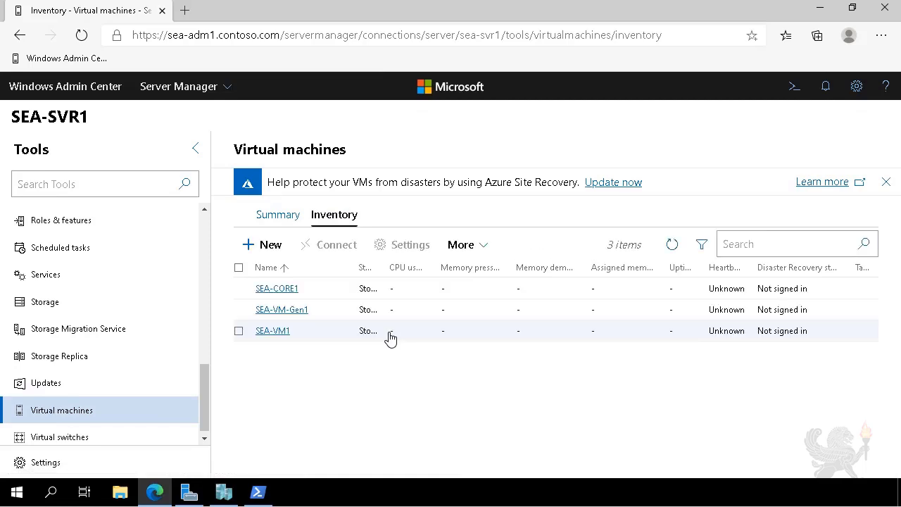
pyautogui.click(265, 332)
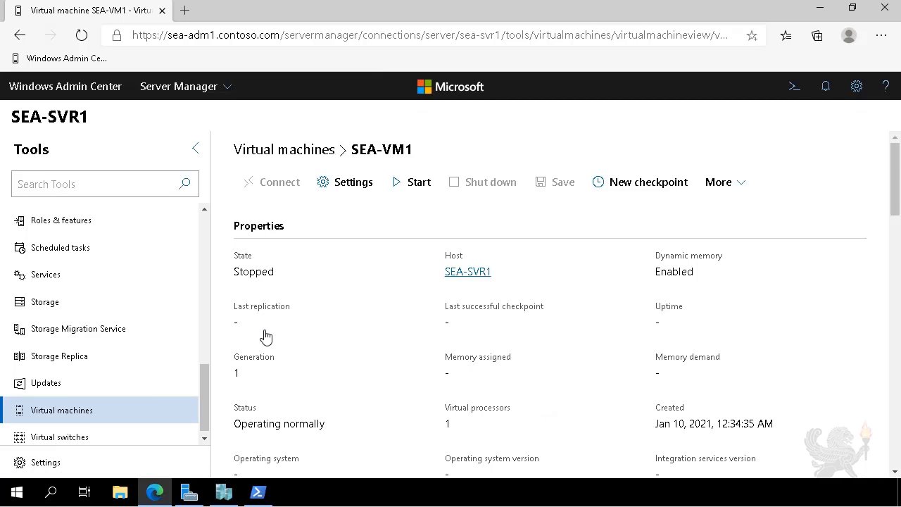
pyautogui.click(342, 191)
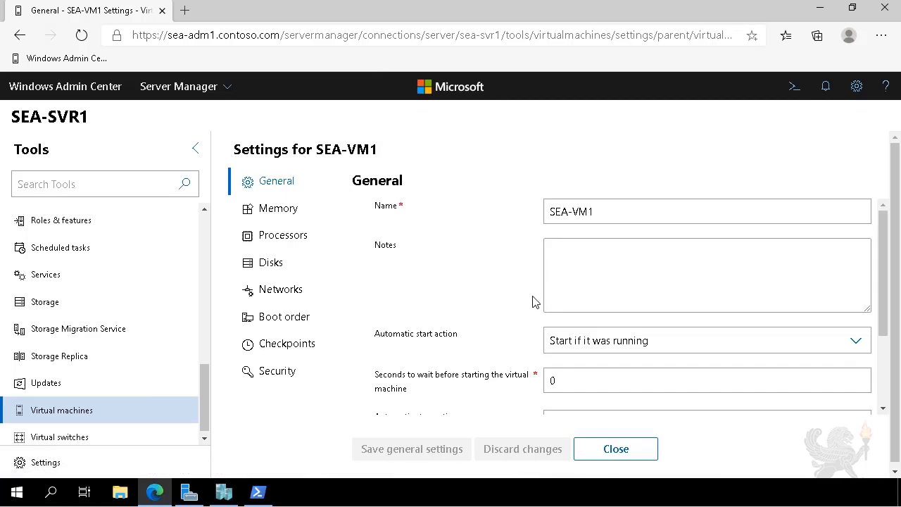
# Step: Examine SEA-VM1's general start and stop actions and its attached disks
pyautogui.scroll(-1, 565, 301)
pyautogui.scroll(-1, 566, 300)
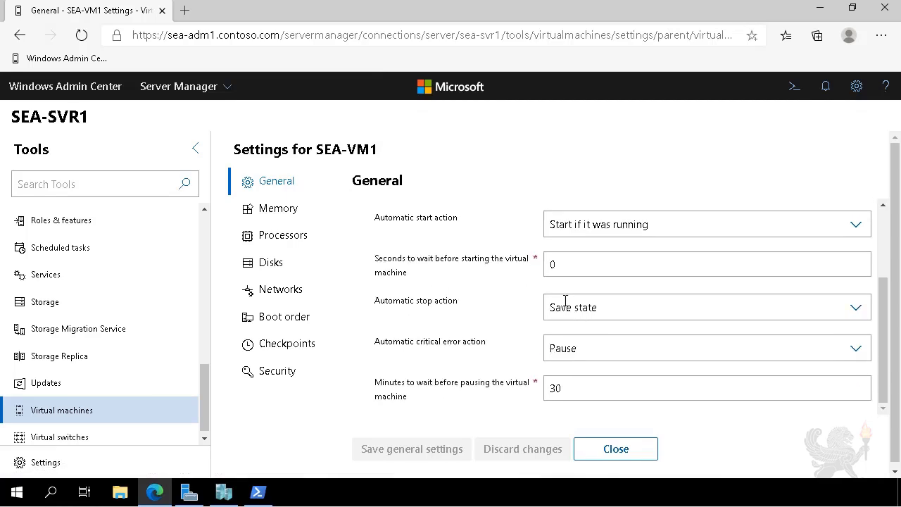
pyautogui.click(273, 263)
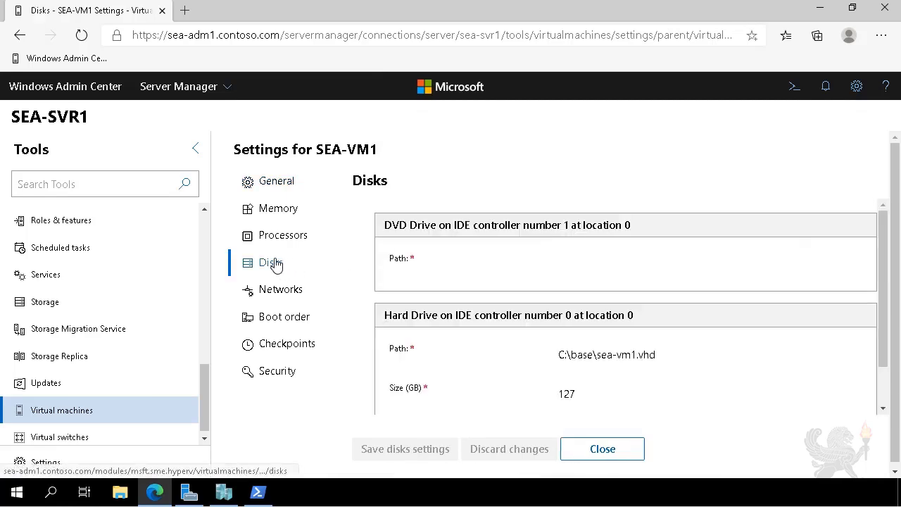
pyautogui.scroll(-1, 628, 281)
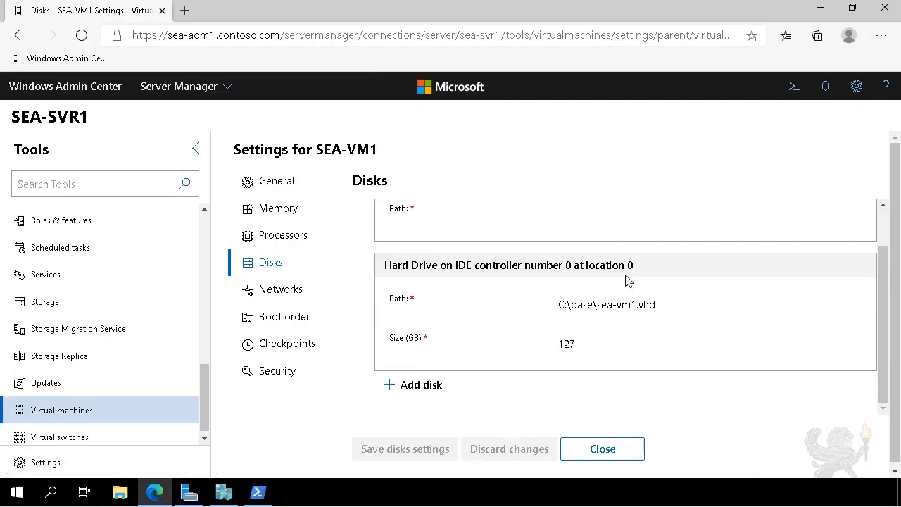
pyautogui.scroll(1, 505, 378)
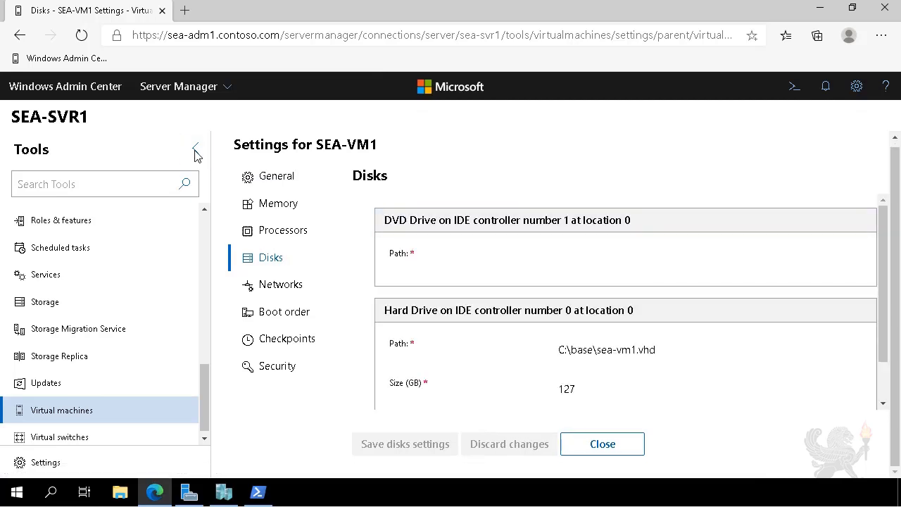
# Step: Collapse the Tools list and try to add a new empty 5 GB virtual hard disk to SEA-VM1
pyautogui.click(195, 155)
pyautogui.scroll(-1, 298, 359)
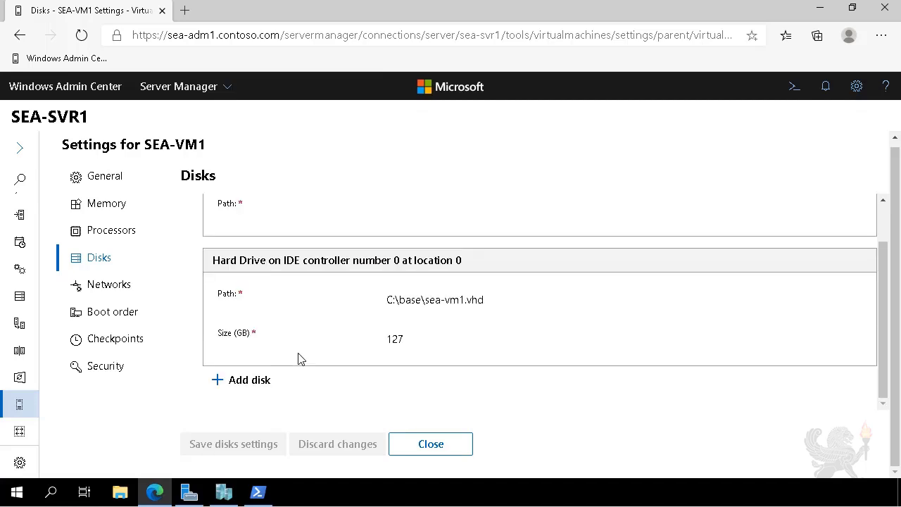
pyautogui.click(254, 380)
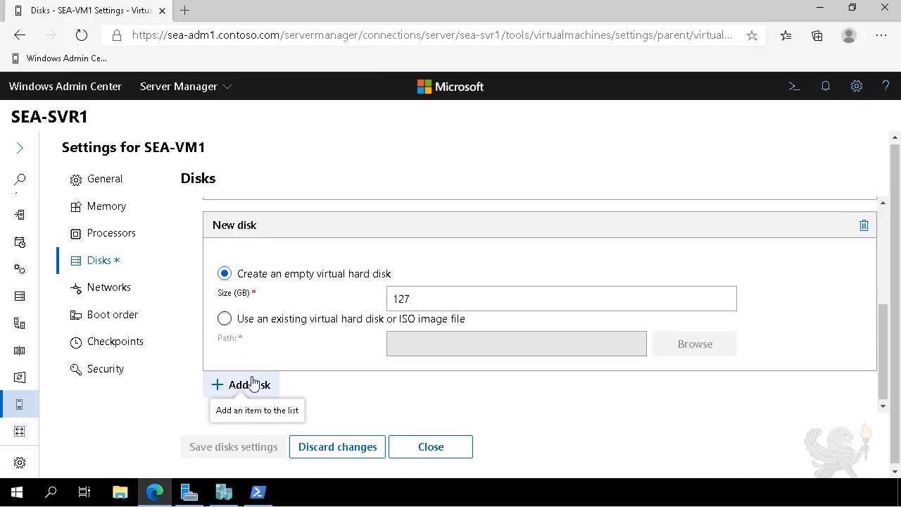
pyautogui.moveTo(414, 299); pyautogui.dragTo(372, 308)
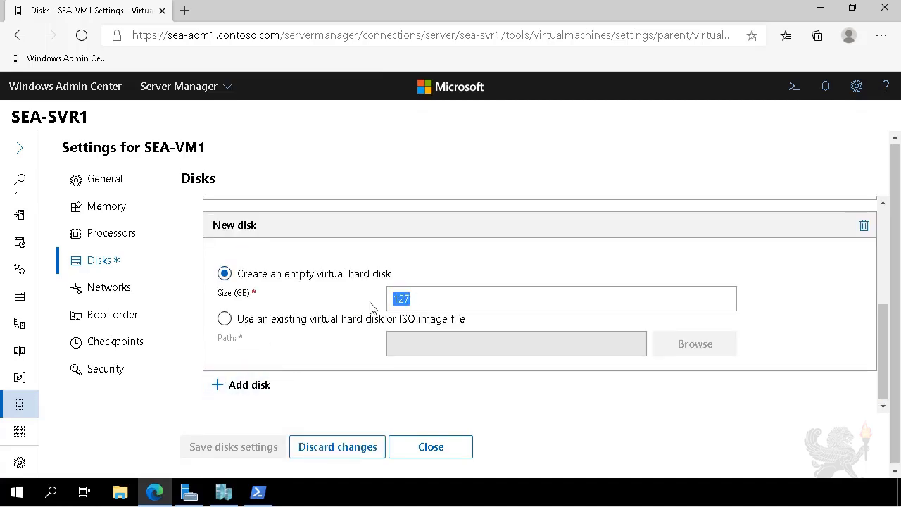
pyautogui.write('5')
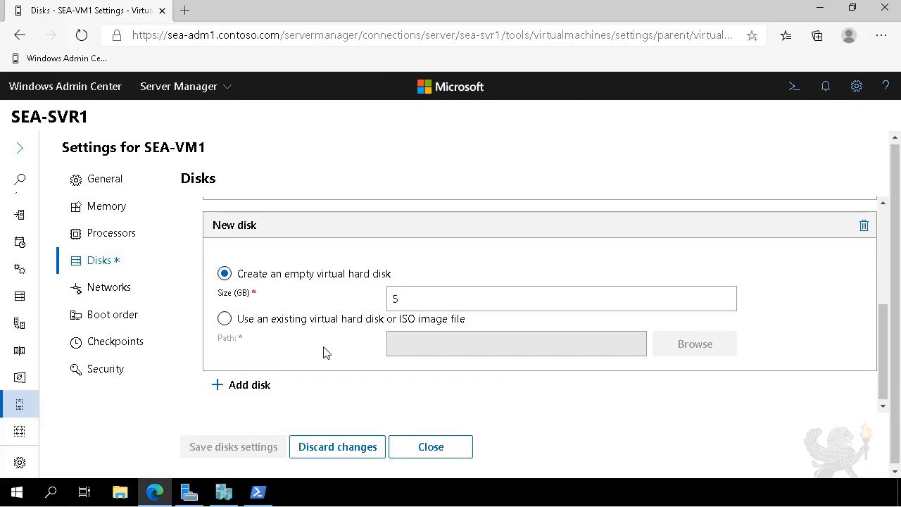
# Step: Remove the extra new disk entry and discard the pending disk changes for SEA-VM1
pyautogui.click(283, 385)
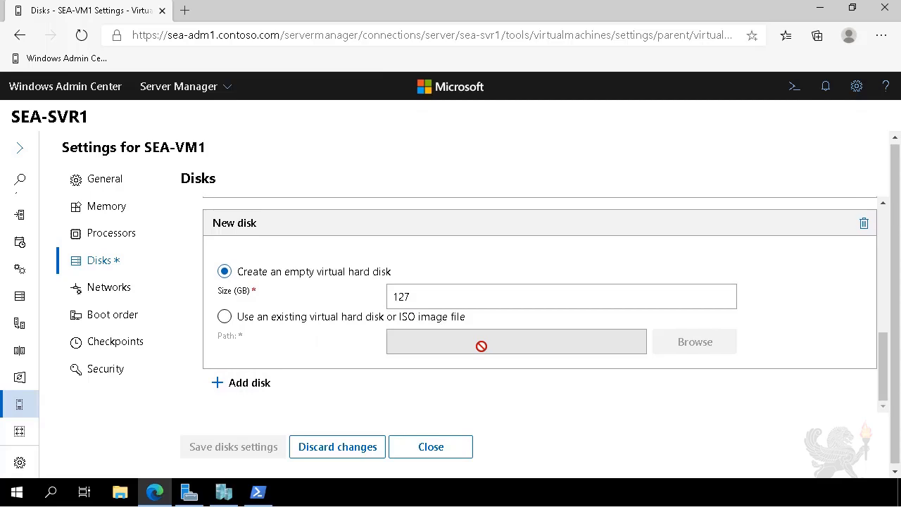
pyautogui.scroll(2, 483, 353)
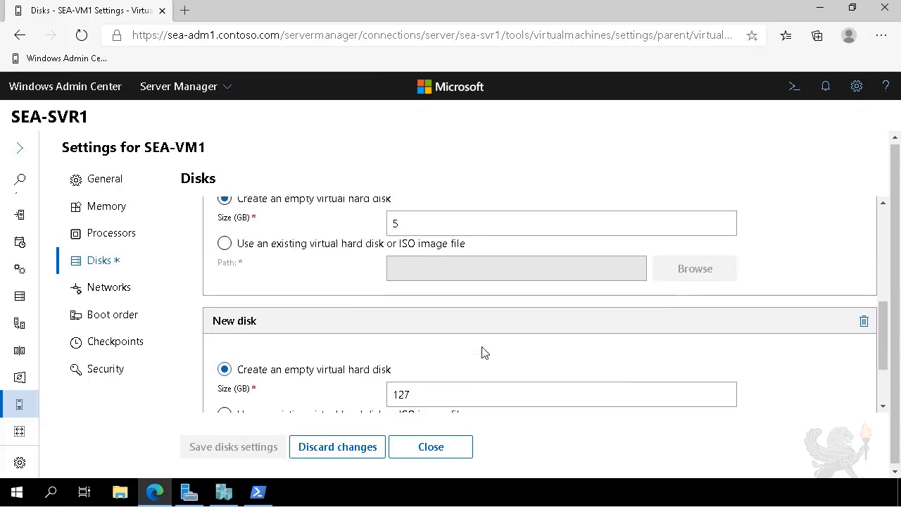
pyautogui.click(864, 322)
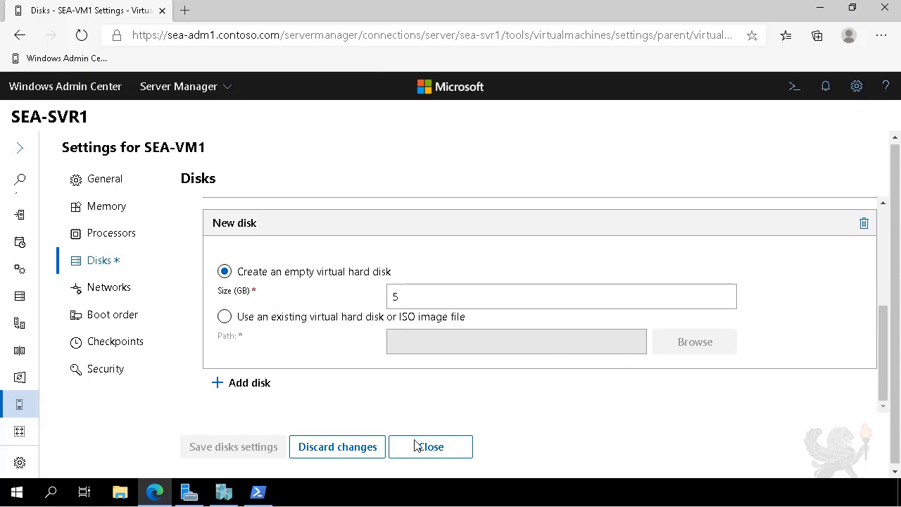
pyautogui.click(368, 454)
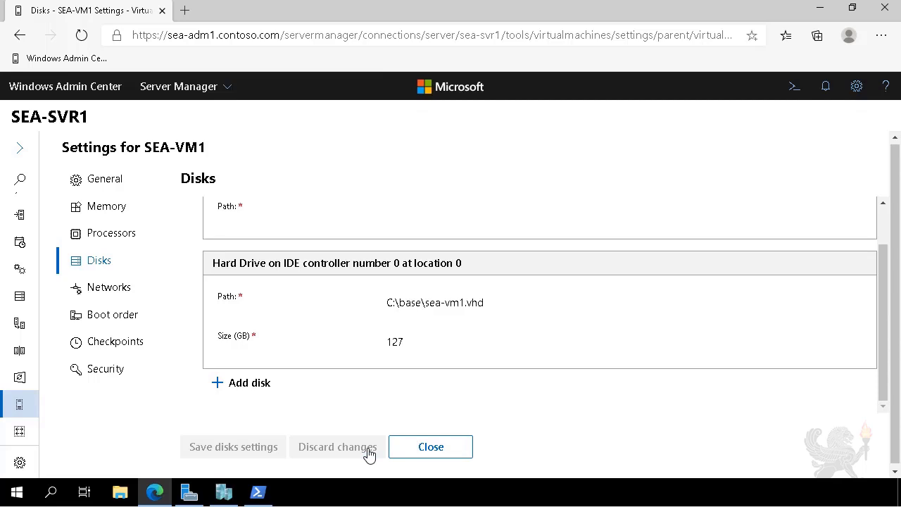
# Step: Review the general, memory, processor and network settings of SEA-VM1
pyautogui.scroll(1, 435, 376)
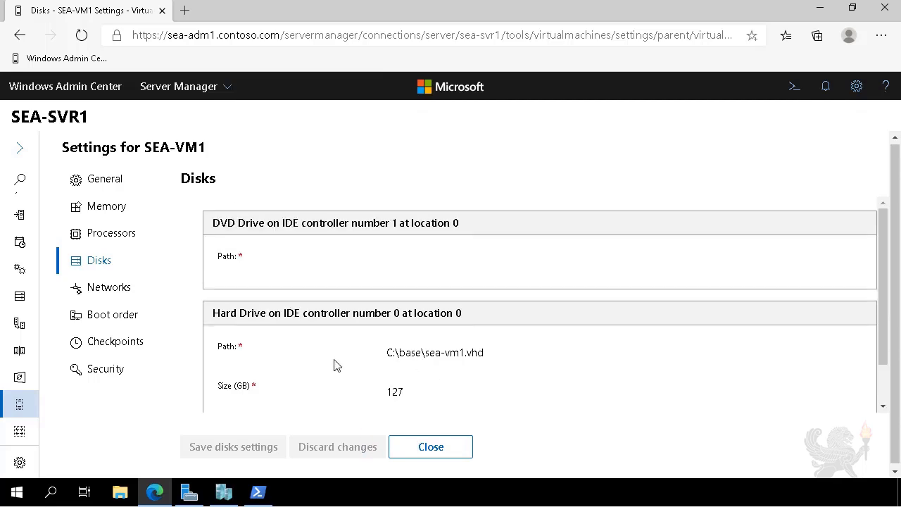
pyautogui.click(104, 190)
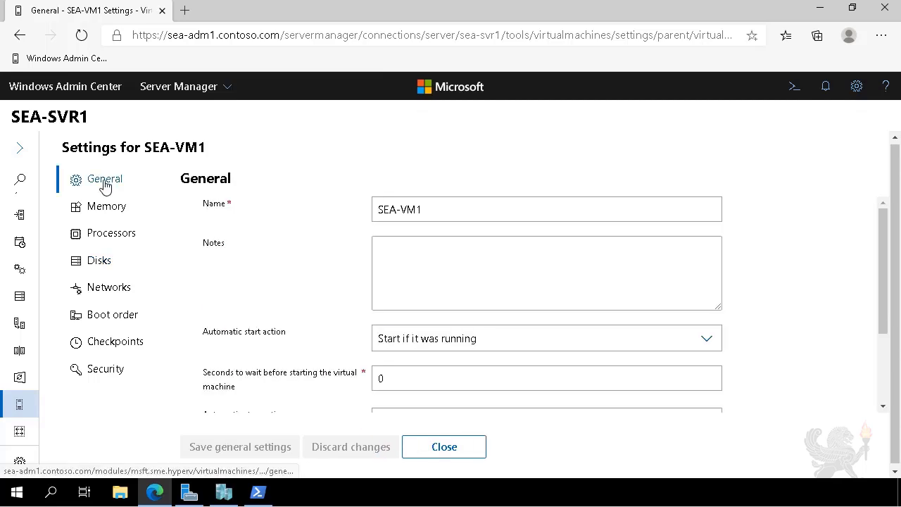
pyautogui.click(89, 207)
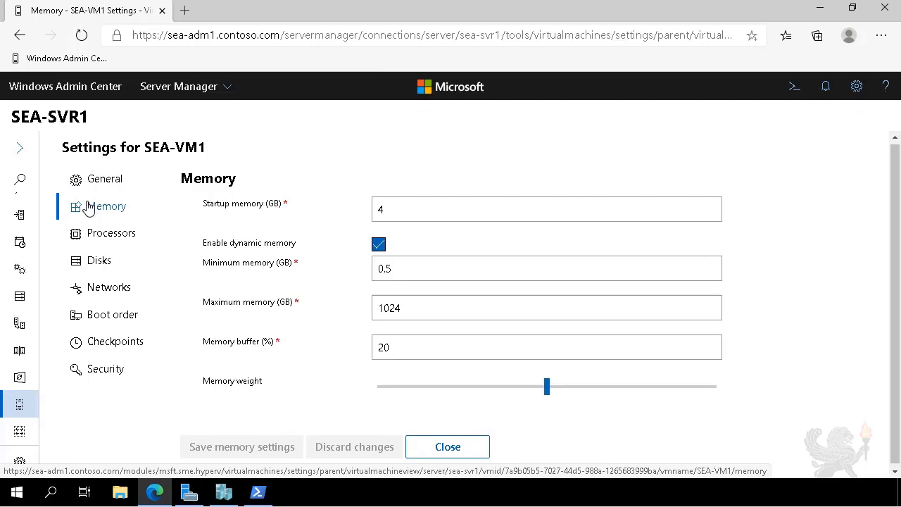
pyautogui.click(89, 237)
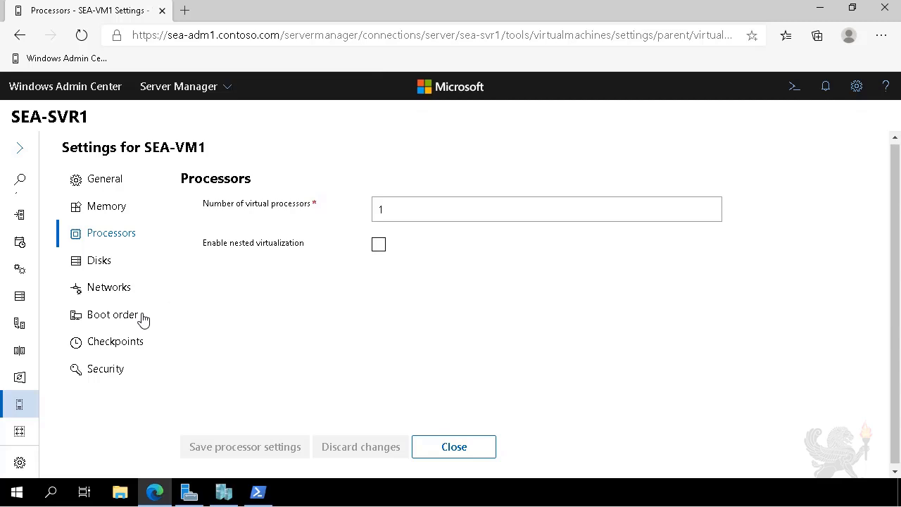
pyautogui.click(100, 292)
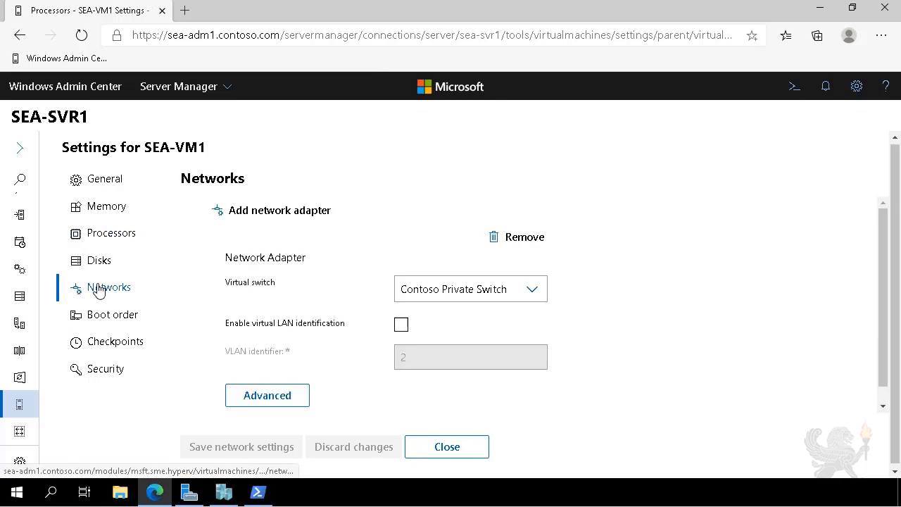